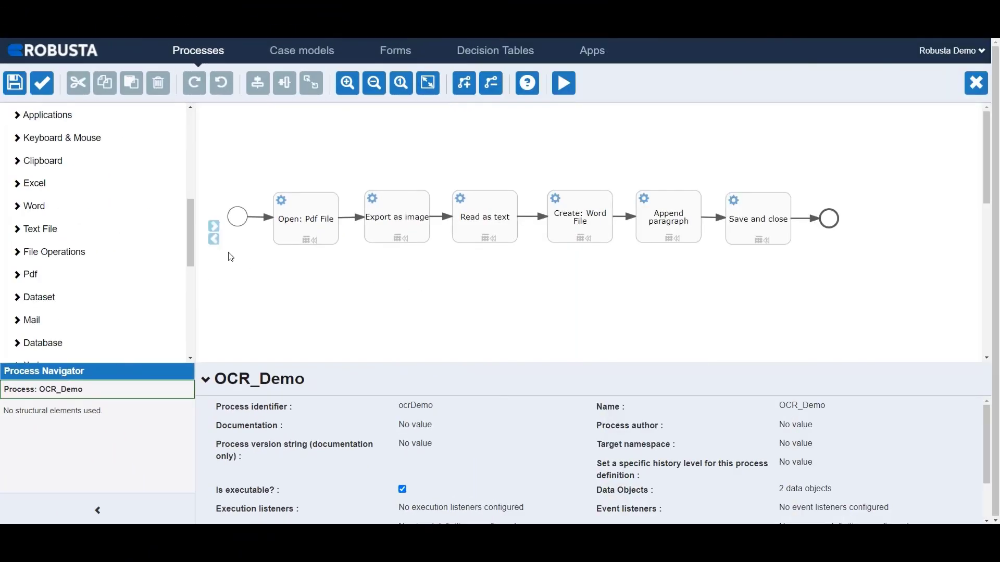
Place a Pdf Open task on the canvas below the Open: Pdf File task and delete it
{"action": "left_click_drag", "start_coordinate": [192, 248], "coordinate": [190, 262]}
{"action": "left_click", "coordinate": [47, 210]}
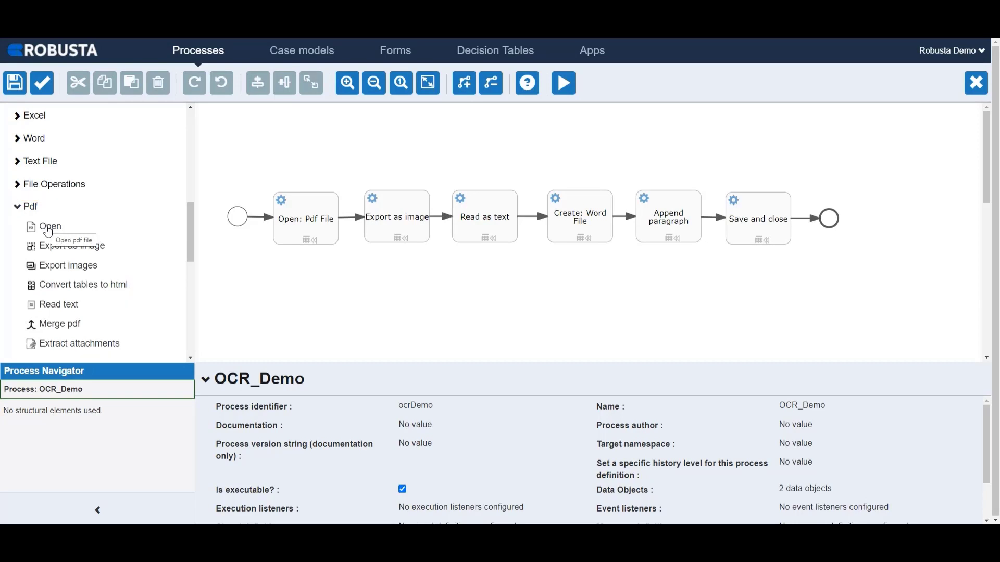
{"action": "left_click_drag", "start_coordinate": [48, 232], "coordinate": [300, 301]}
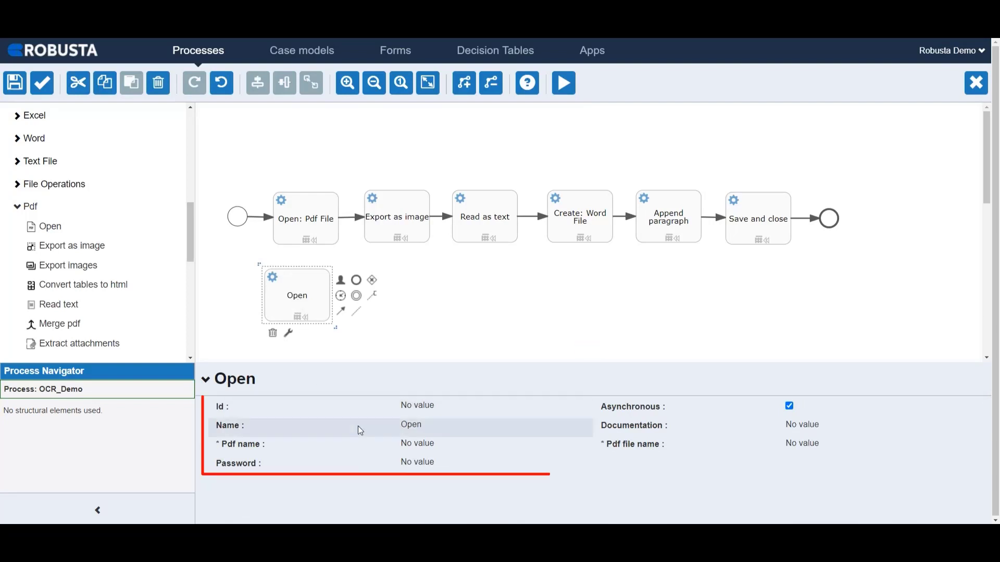
{"action": "left_click", "coordinate": [272, 333]}
Examine the properties of the Open: Pdf File task, including the full path in its Pdf file name
{"action": "left_click", "coordinate": [305, 227]}
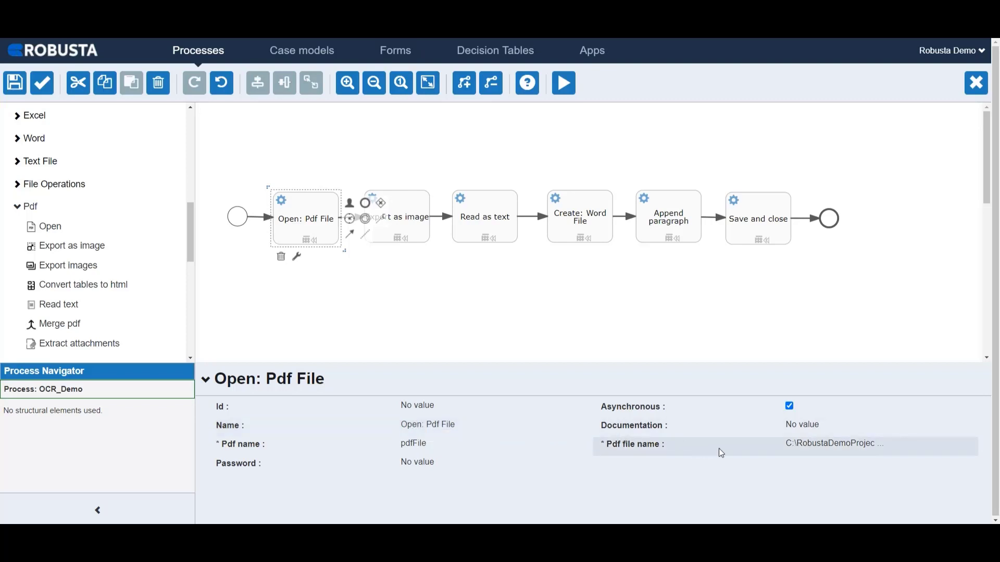
{"action": "left_click", "coordinate": [813, 453]}
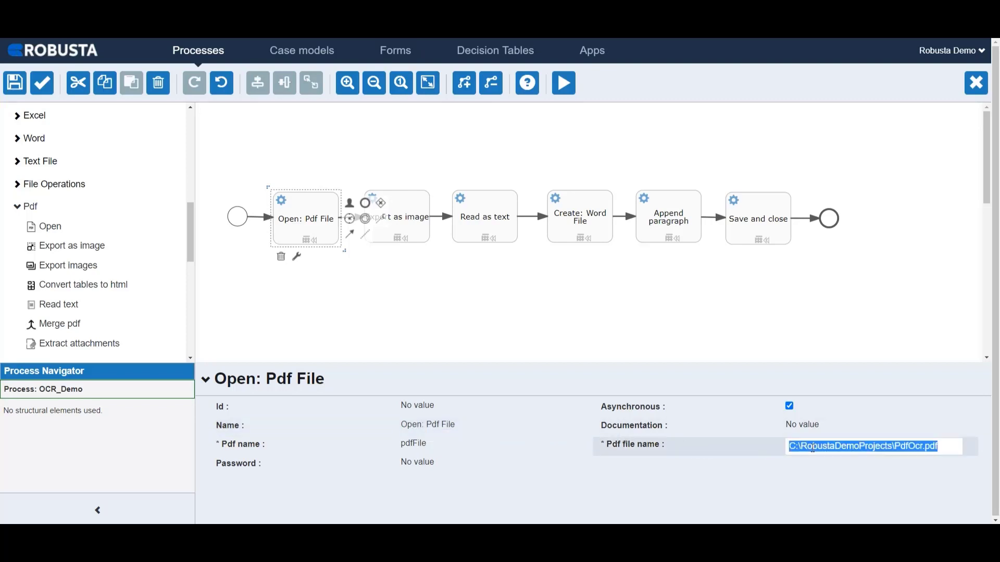
{"action": "left_click", "coordinate": [813, 448]}
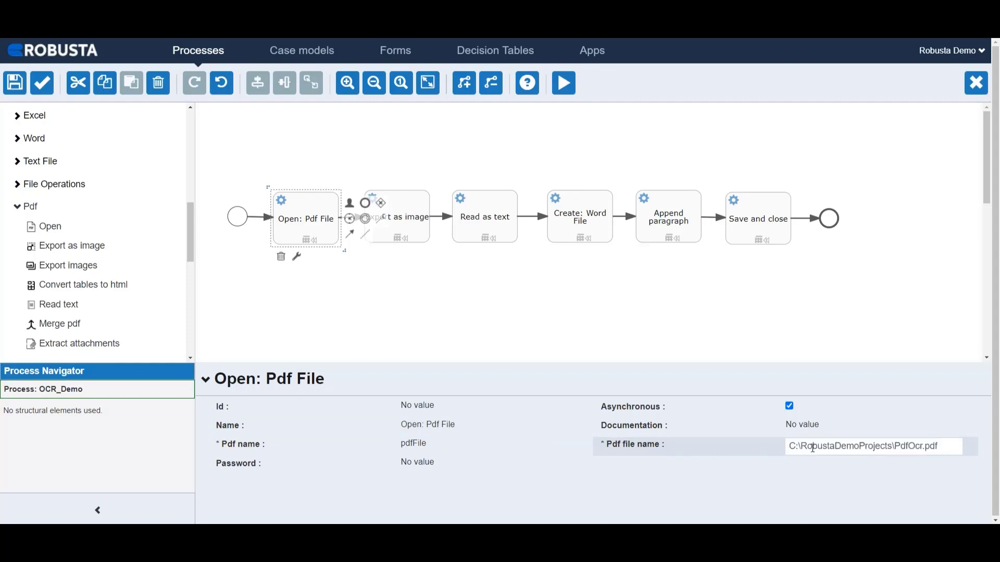
{"action": "key", "text": "Return"}
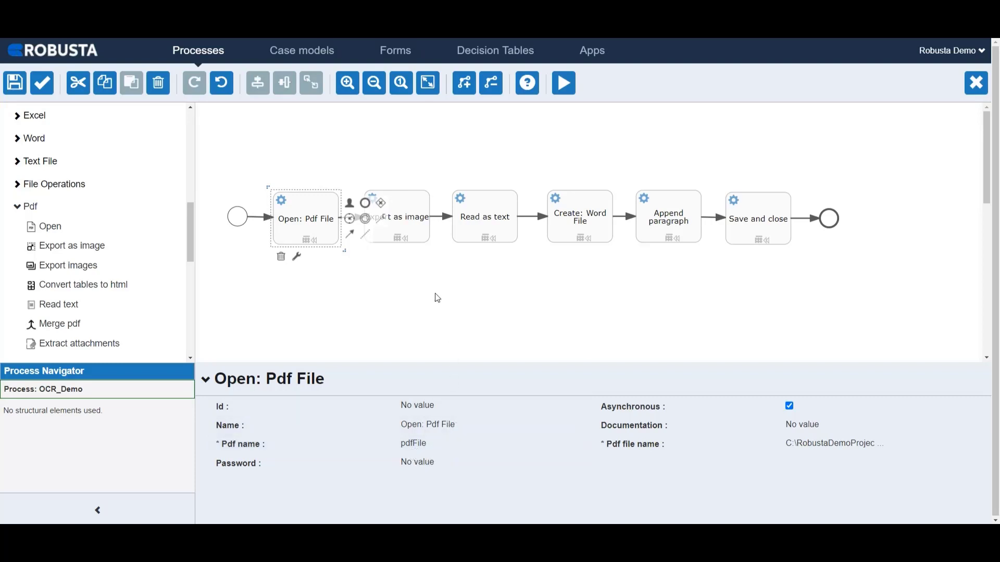
Set the Export as image task's Pdf name to ${pdfFile} and image type to PNG, checking its output path
{"action": "left_click", "coordinate": [411, 232]}
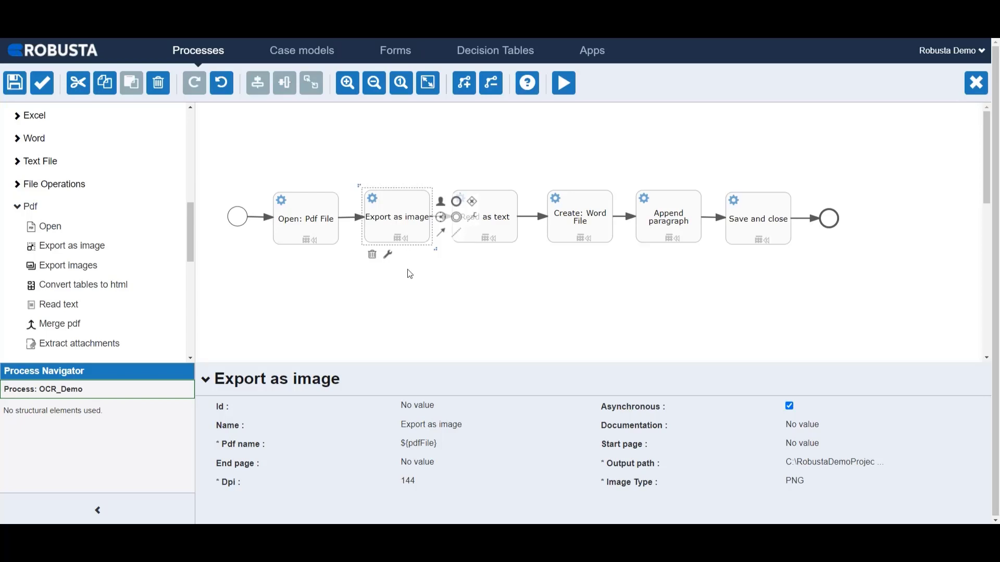
{"action": "left_click", "coordinate": [424, 444]}
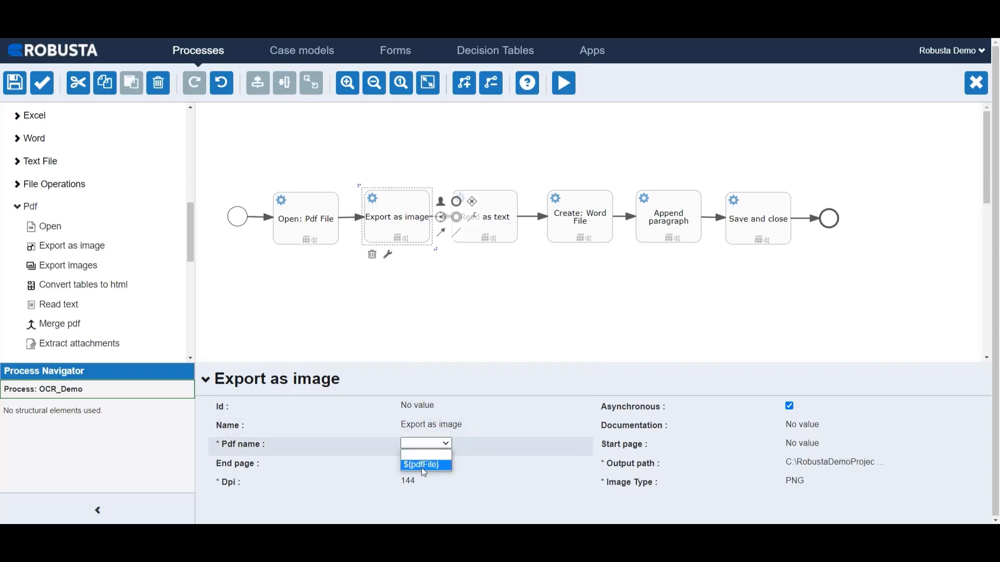
{"action": "left_click", "coordinate": [421, 466]}
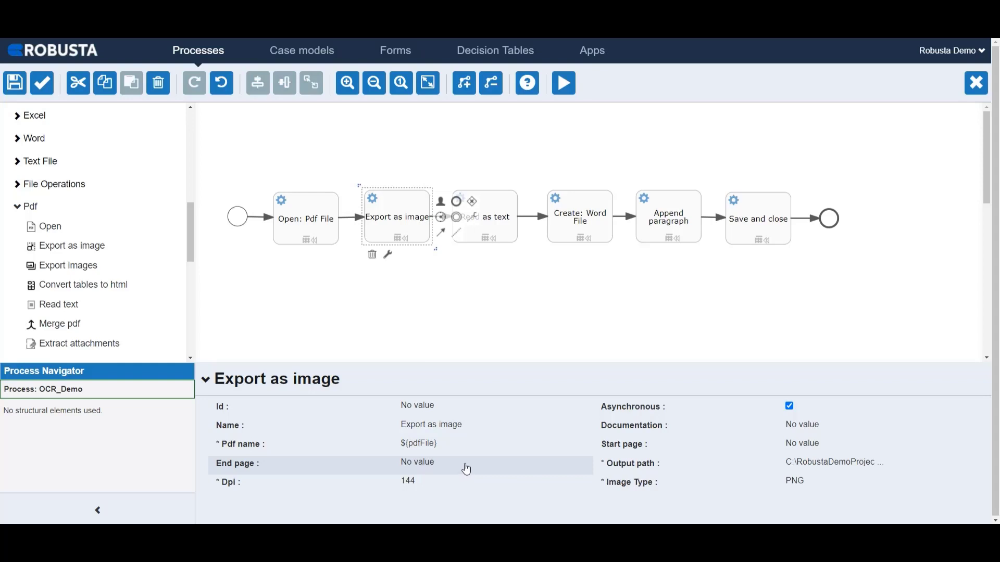
{"action": "left_click", "coordinate": [797, 467]}
{"action": "left_click", "coordinate": [797, 468]}
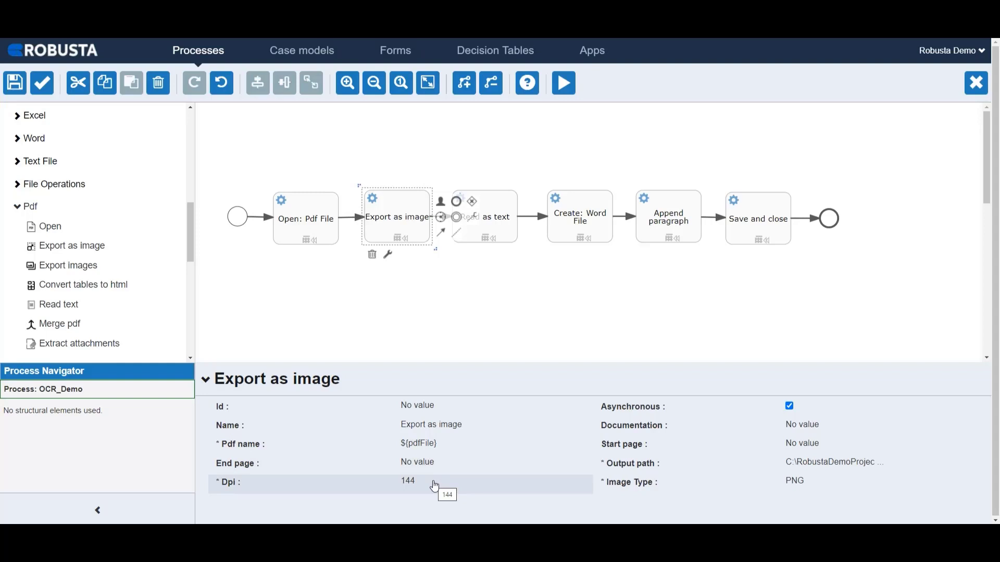
{"action": "left_click", "coordinate": [792, 488]}
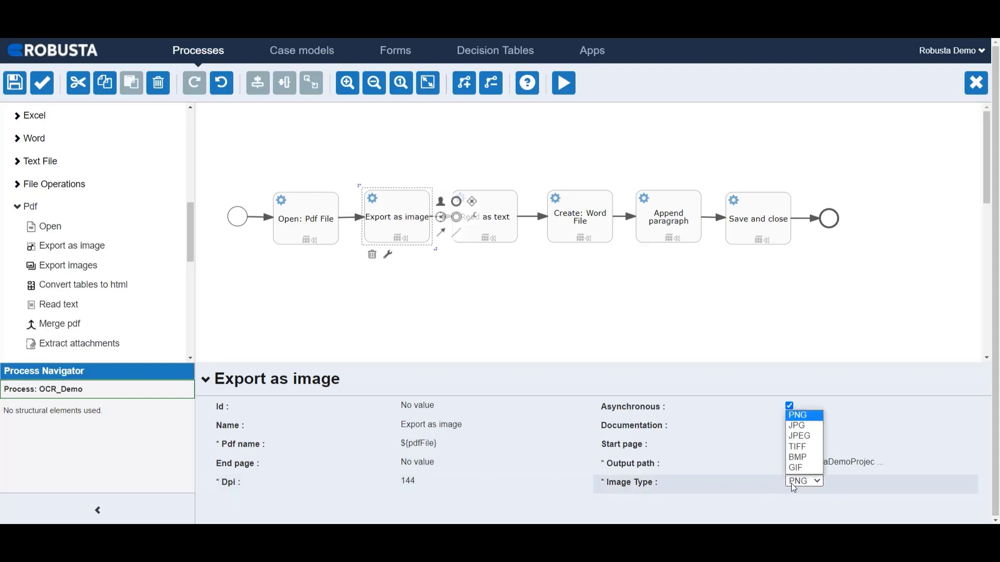
{"action": "left_click", "coordinate": [792, 485]}
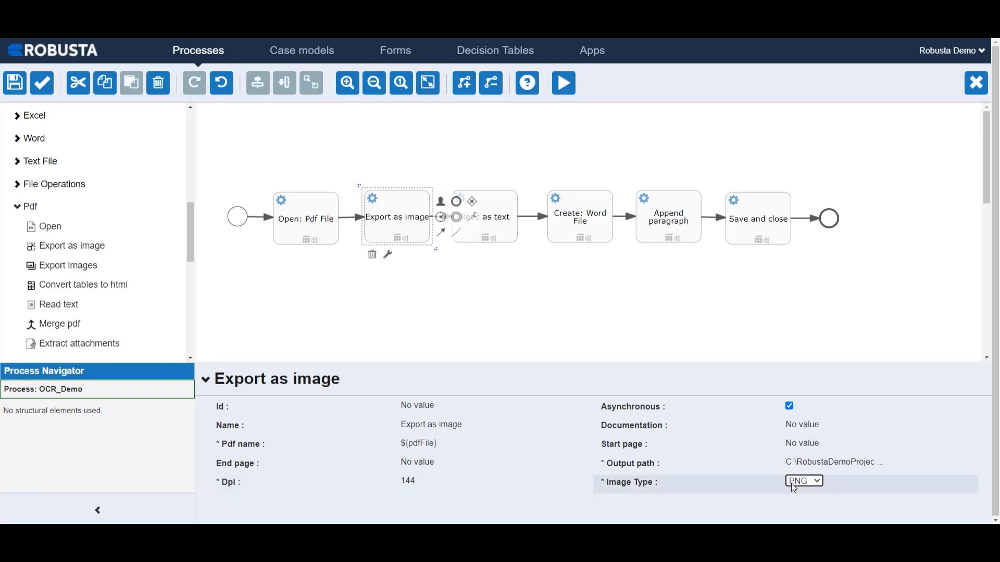
Show the available Ocr activities and examine the full image file path of the Read as text task
{"action": "left_click_drag", "start_coordinate": [192, 243], "coordinate": [122, 289]}
{"action": "left_click", "coordinate": [49, 232]}
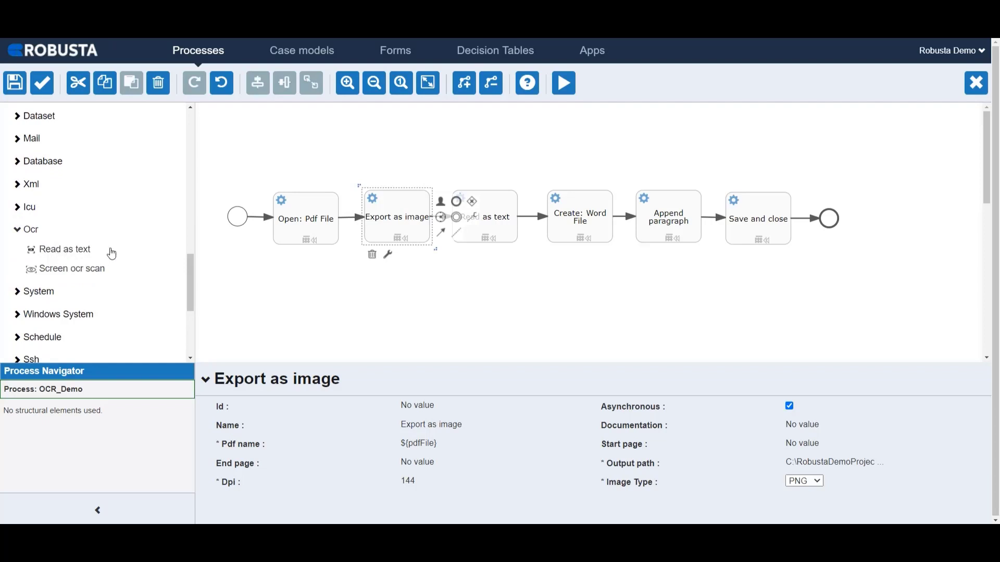
{"action": "left_click", "coordinate": [484, 228]}
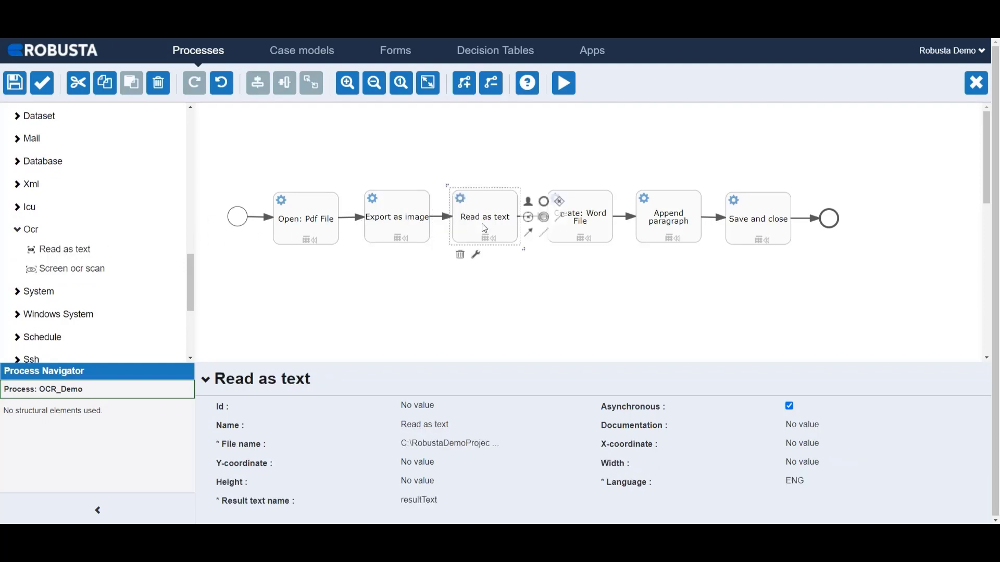
{"action": "left_click", "coordinate": [460, 446]}
{"action": "triple_click", "coordinate": [459, 446]}
{"action": "left_click", "coordinate": [459, 446]}
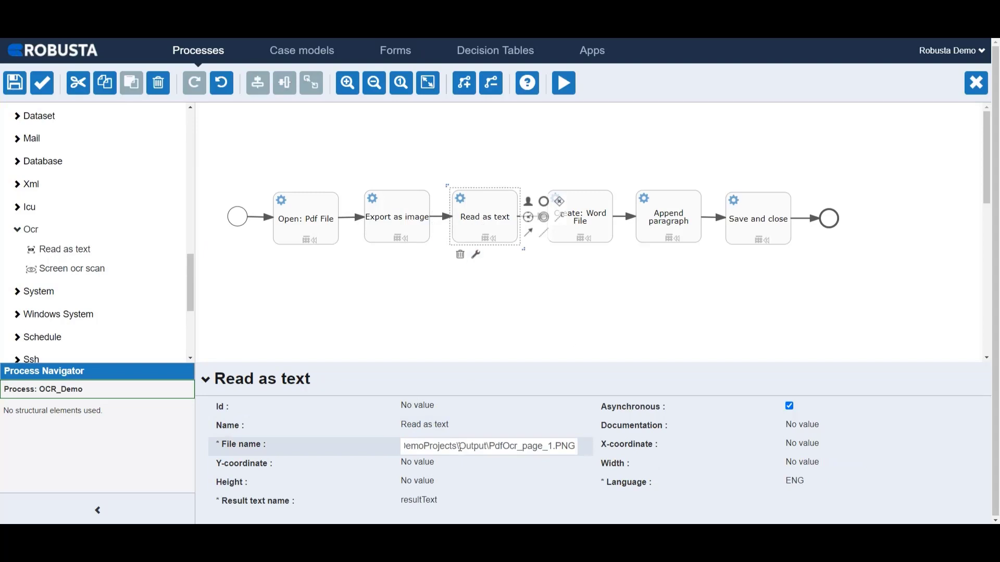
{"action": "key", "text": "Return"}
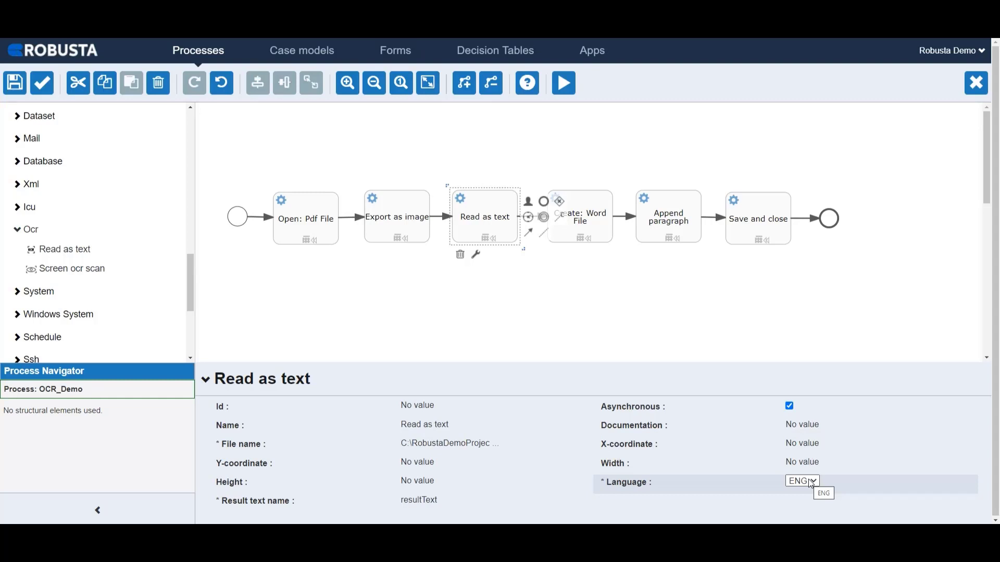
Show the available Word activities and examine the full output file path of the Create: Word File task
{"action": "left_click", "coordinate": [589, 231]}
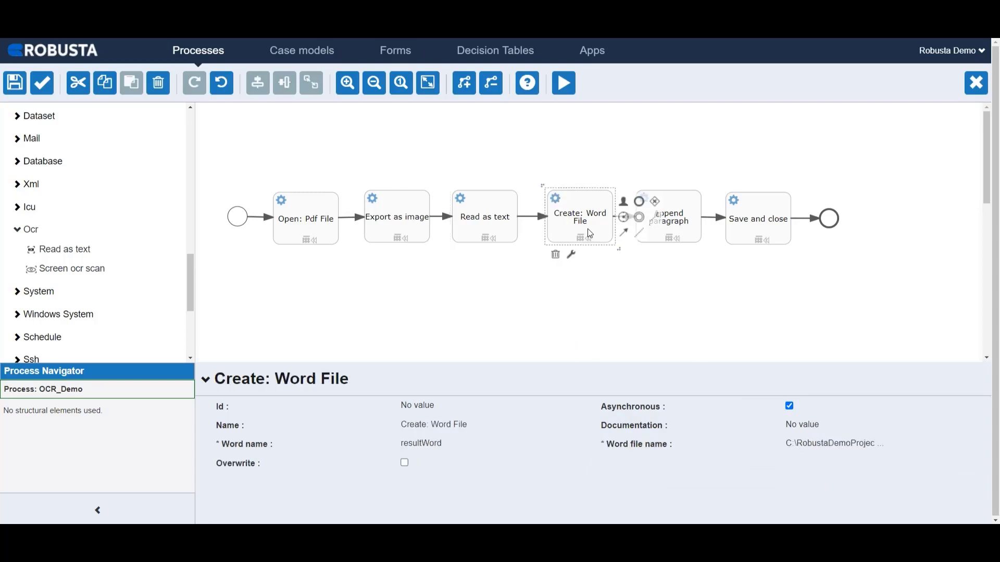
{"action": "left_click_drag", "start_coordinate": [190, 275], "coordinate": [177, 207]}
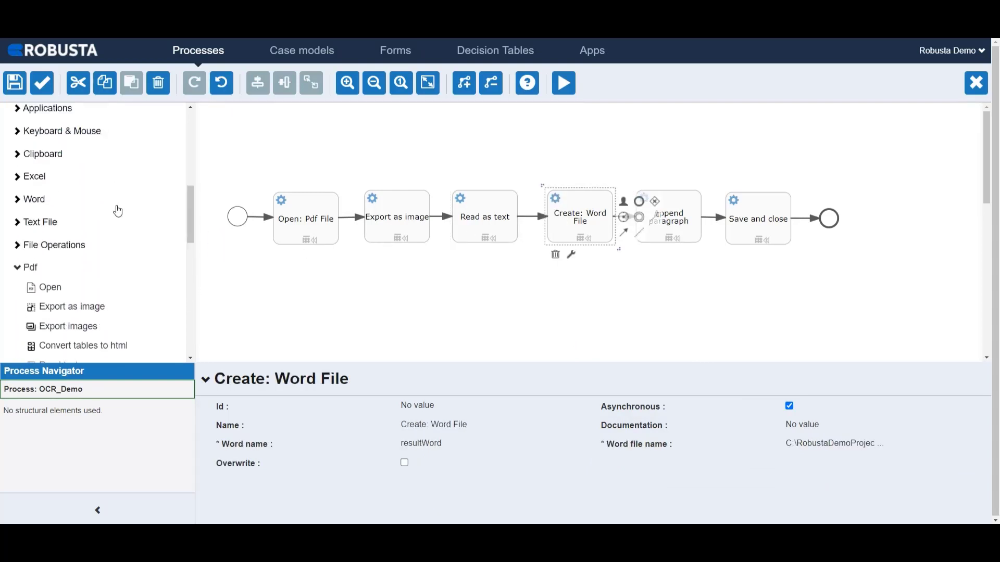
{"action": "left_click", "coordinate": [60, 202]}
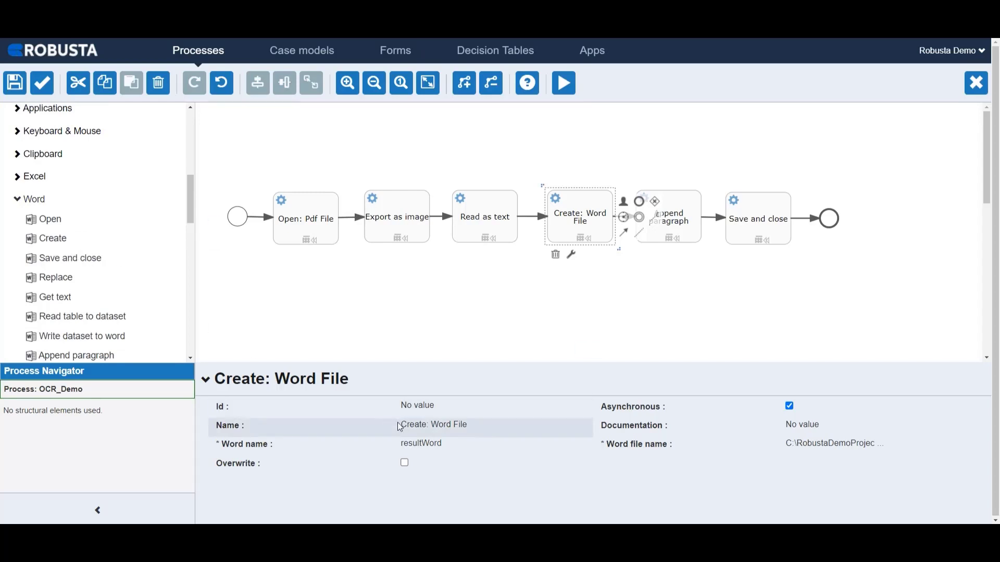
{"action": "left_click", "coordinate": [831, 448]}
{"action": "left_click", "coordinate": [831, 448]}
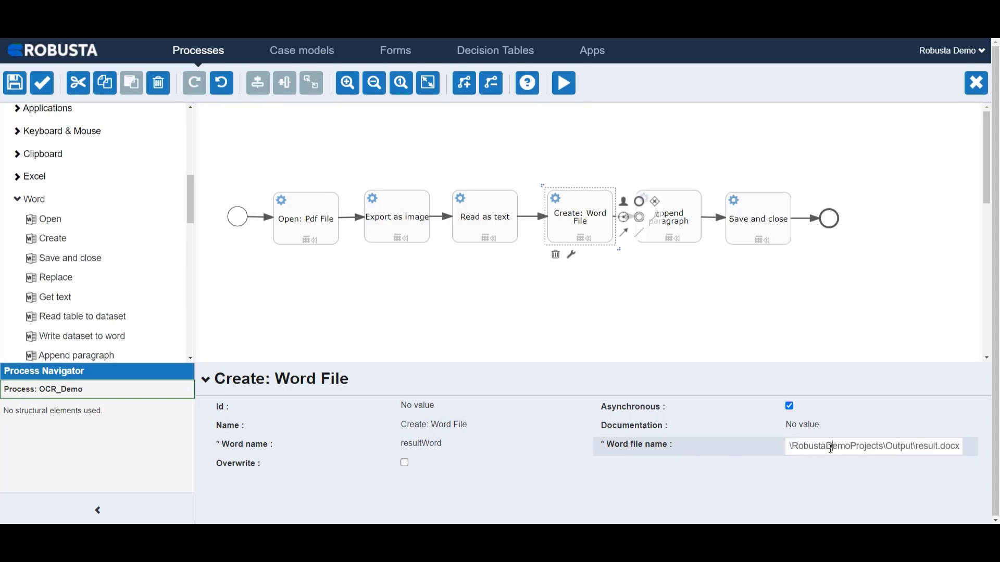
{"action": "key", "text": "Return"}
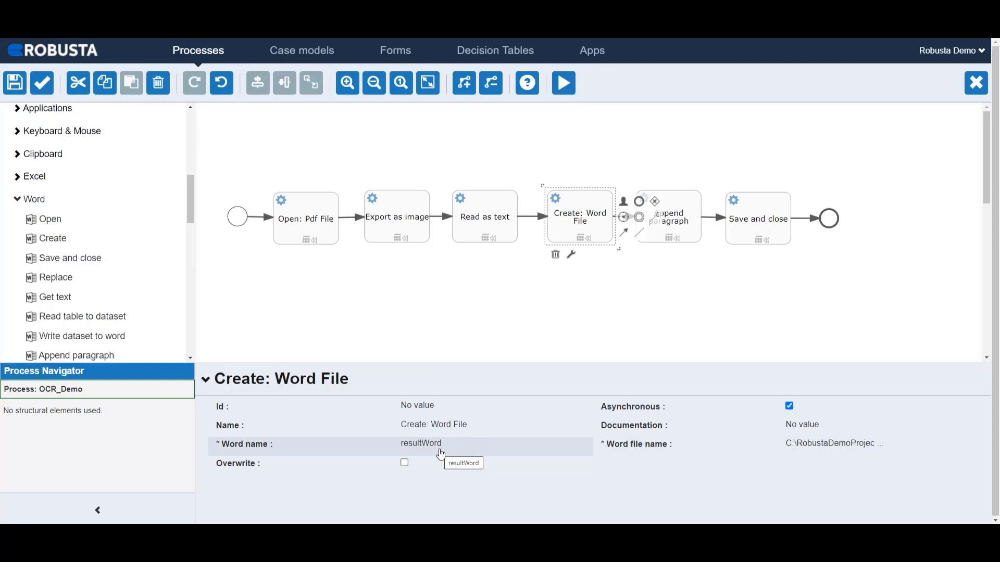
Set the Append paragraph task's Word name to ${resultWord} and save its text as ${resultText}
{"action": "left_click", "coordinate": [678, 234]}
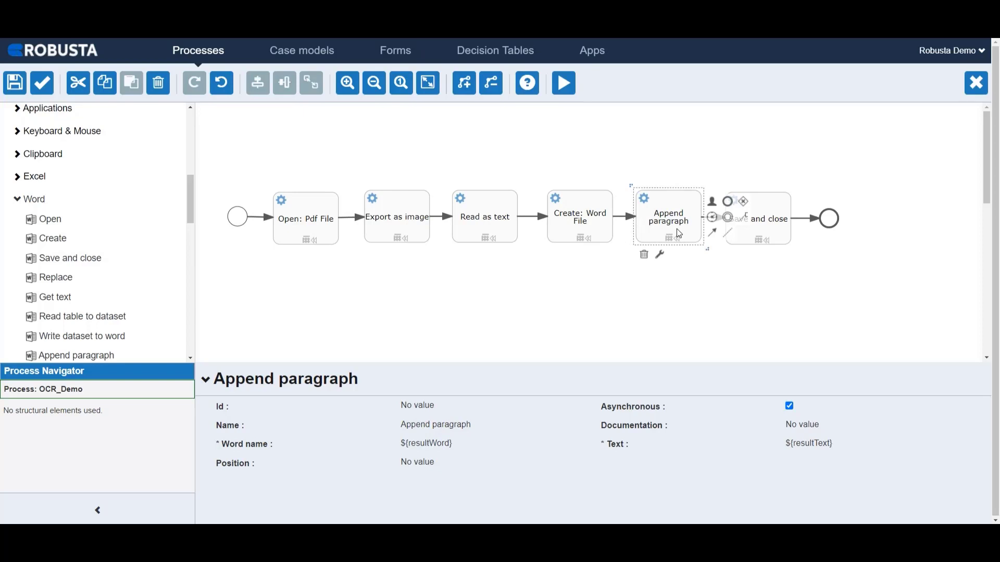
{"action": "left_click", "coordinate": [442, 445]}
{"action": "left_click", "coordinate": [440, 444]}
{"action": "left_click", "coordinate": [441, 465]}
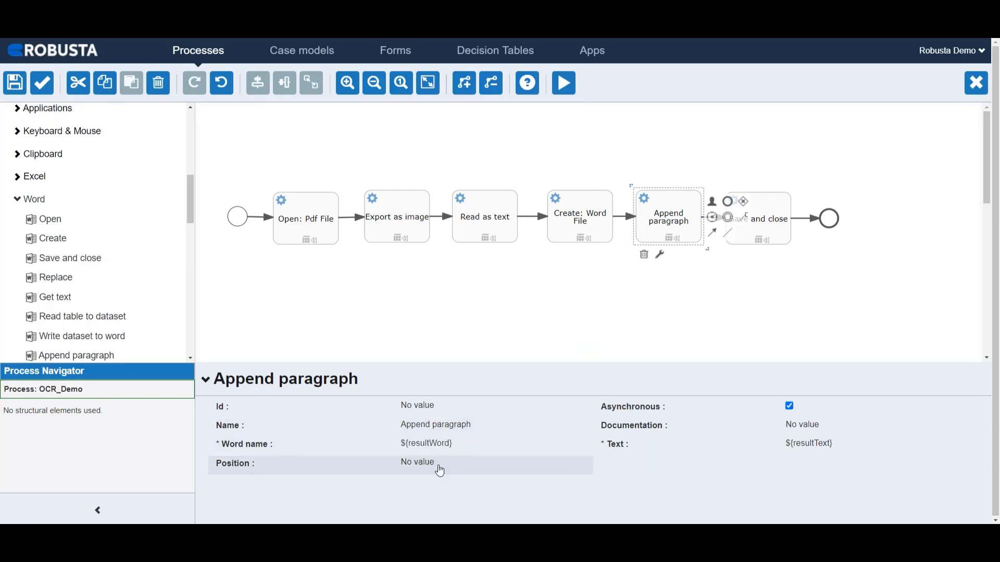
{"action": "left_click", "coordinate": [813, 451]}
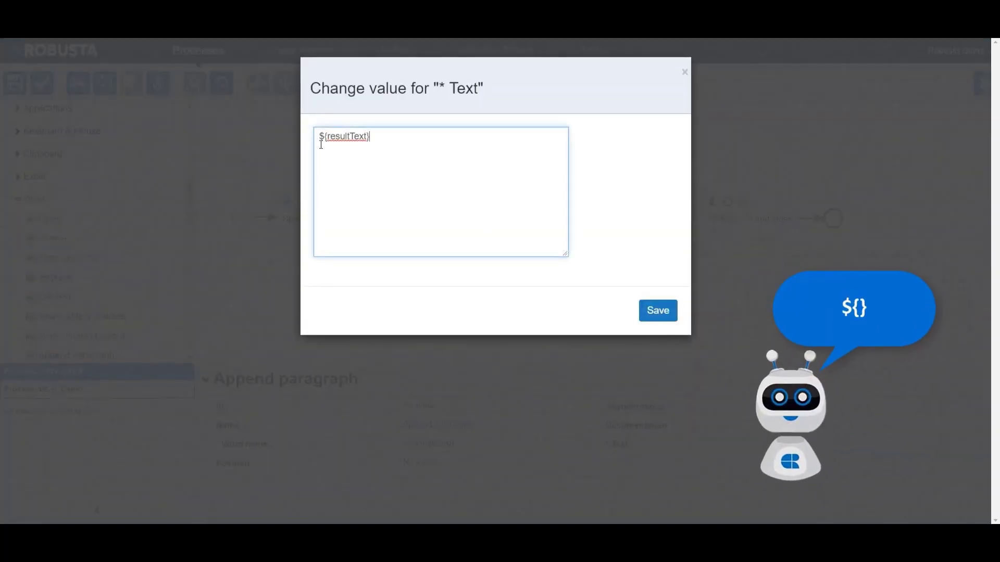
{"action": "left_click", "coordinate": [651, 311]}
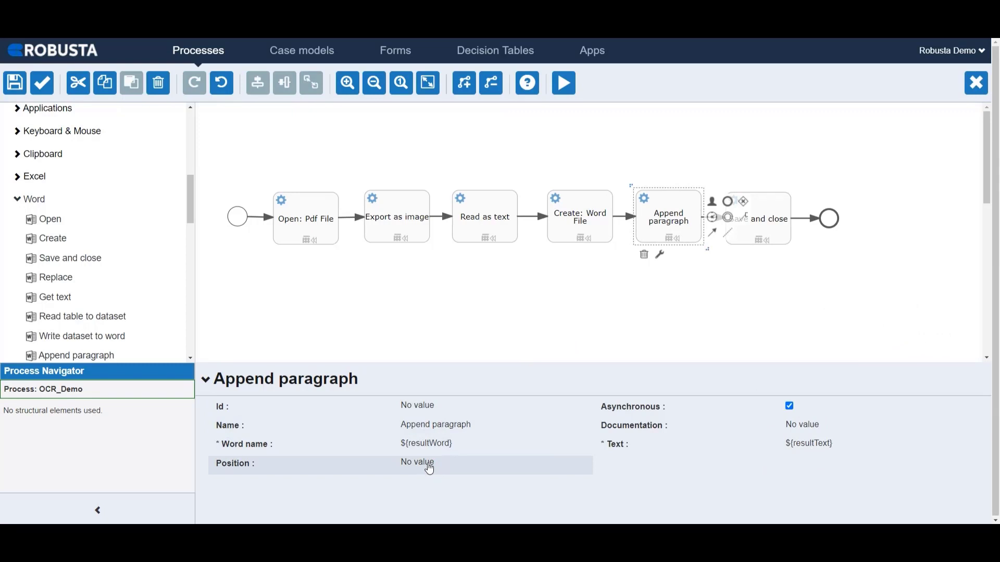
Examine the action options of the Save and close task and the properties of the end event
{"action": "left_click", "coordinate": [760, 235]}
{"action": "left_click", "coordinate": [799, 444]}
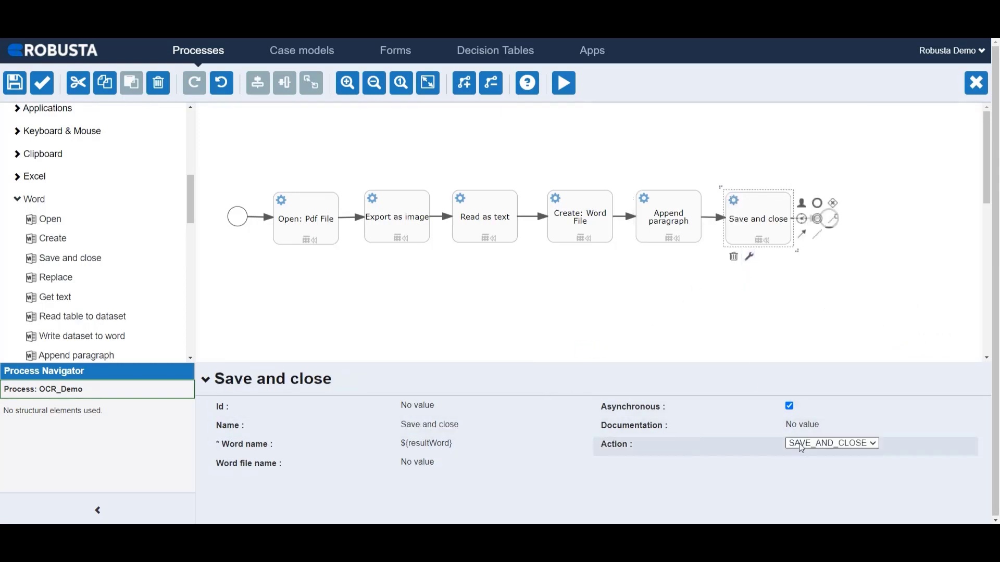
{"action": "left_click", "coordinate": [799, 444]}
{"action": "left_click", "coordinate": [799, 444]}
{"action": "left_click", "coordinate": [836, 226]}
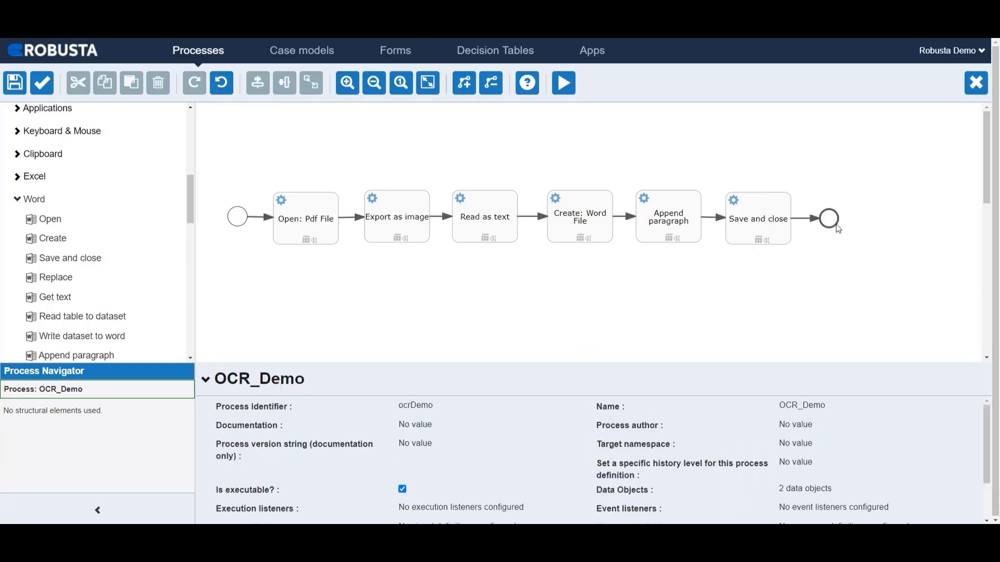
{"action": "left_click", "coordinate": [833, 225]}
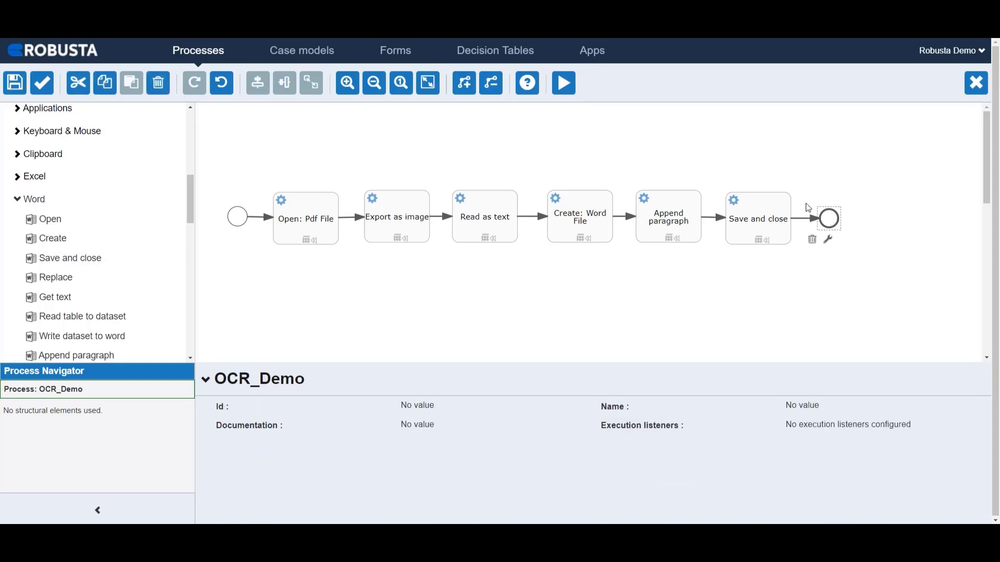
Run the process in the Demo application with app publishing required, and open the process diagram of the scheduled run
{"action": "left_click", "coordinate": [564, 84]}
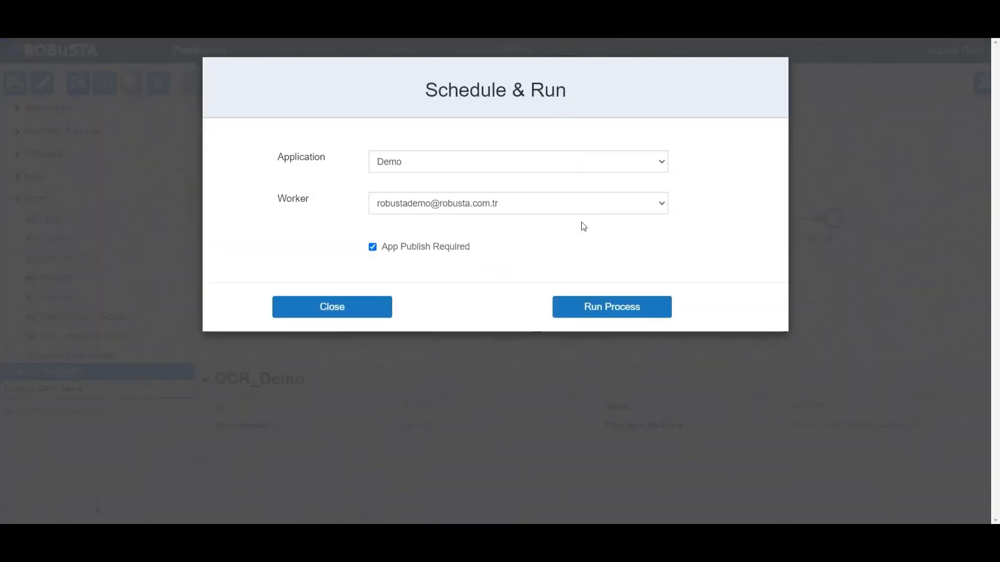
{"action": "left_click", "coordinate": [591, 307]}
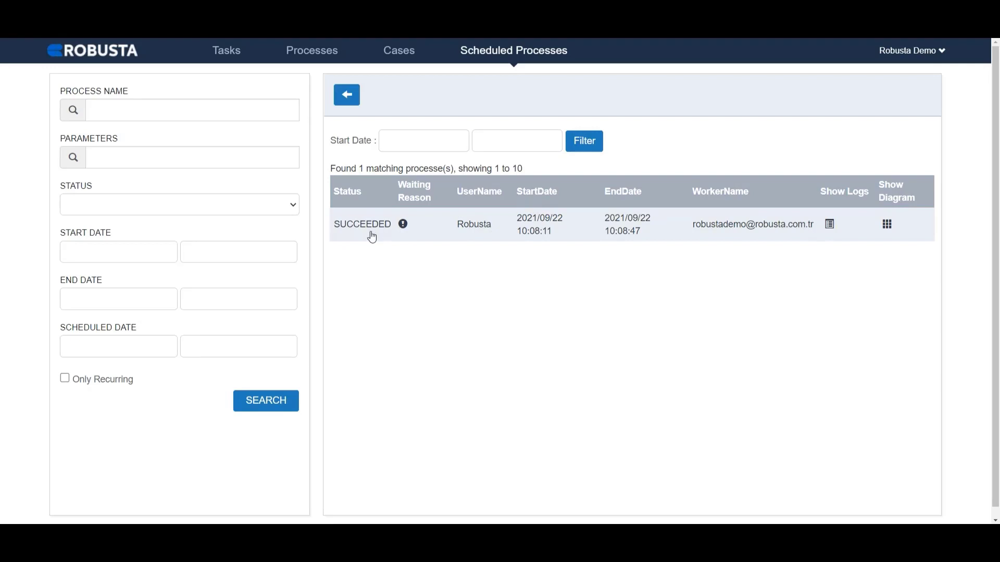
{"action": "left_click", "coordinate": [887, 224]}
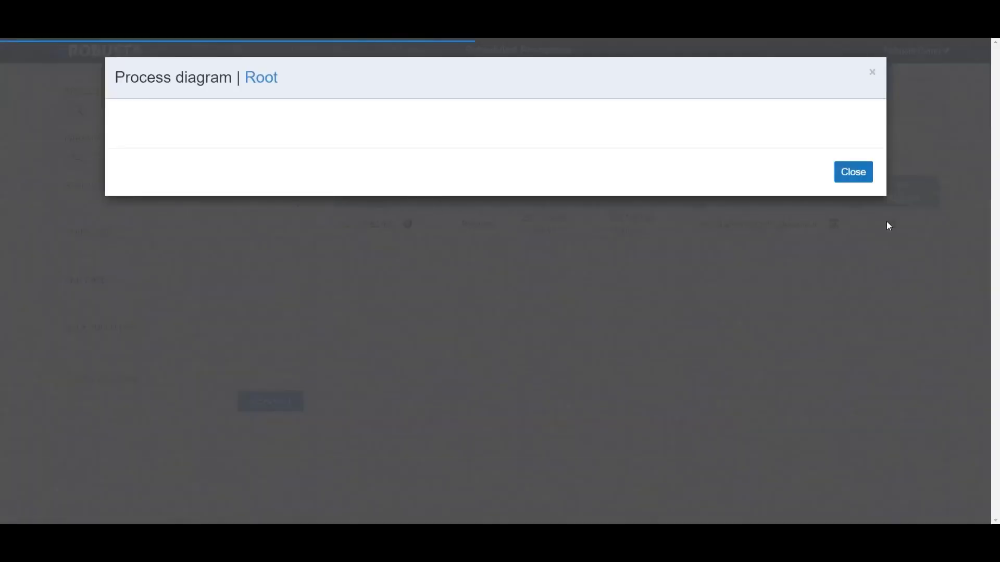